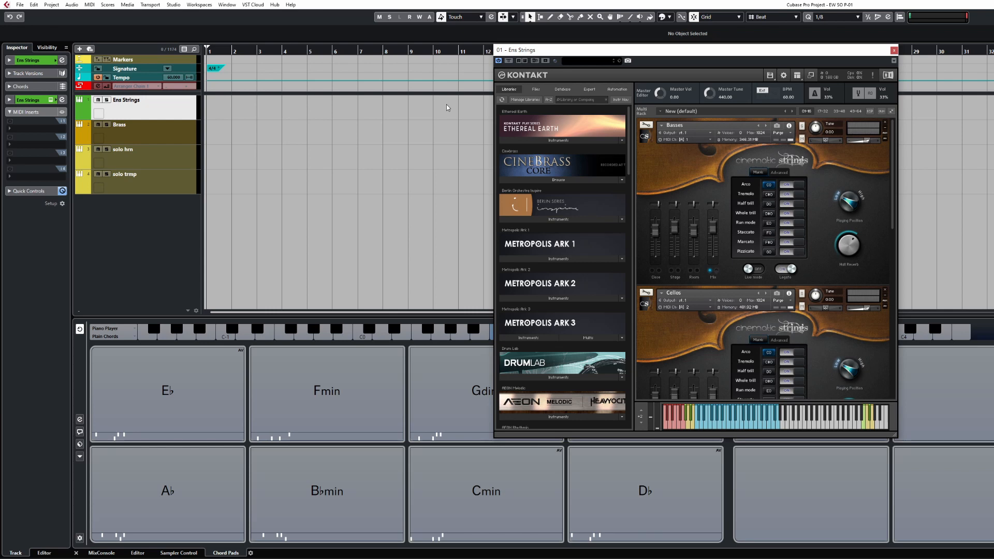
Shift the Ens Strings Kontakt window, hide the chord pads zone, and collapse Kontakt into compact rows
drag(517, 50, 395, 61)
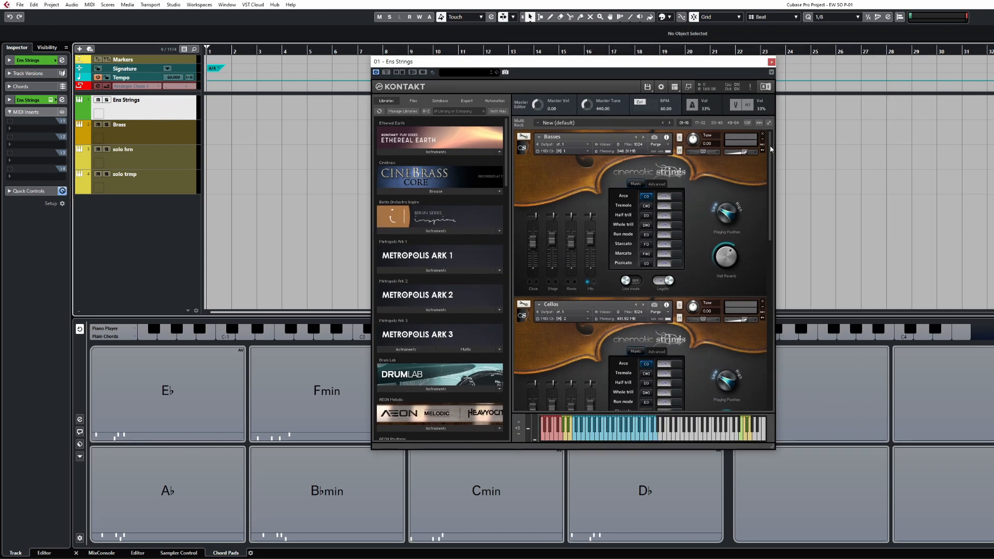
drag(770, 145, 774, 117)
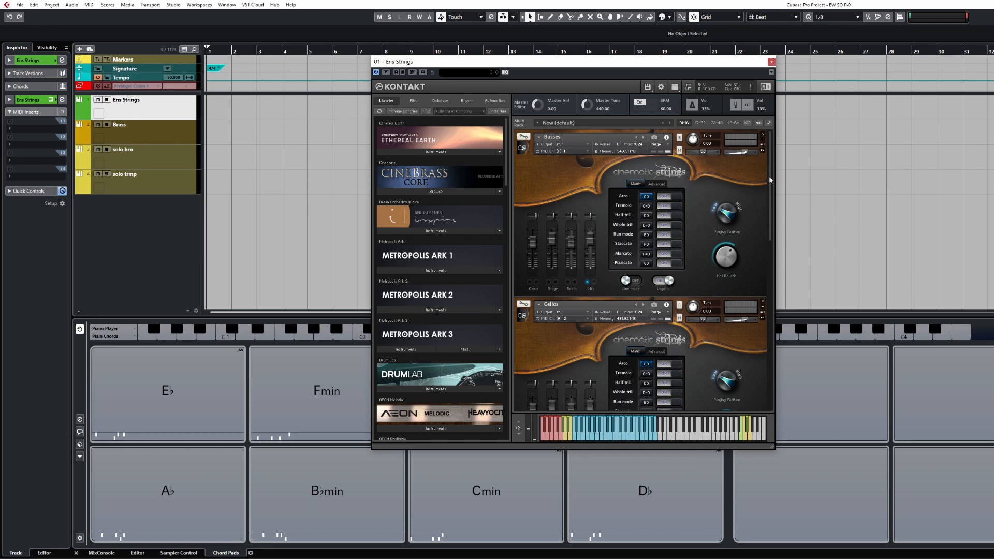
drag(771, 178, 794, 110)
drag(730, 61, 817, 62)
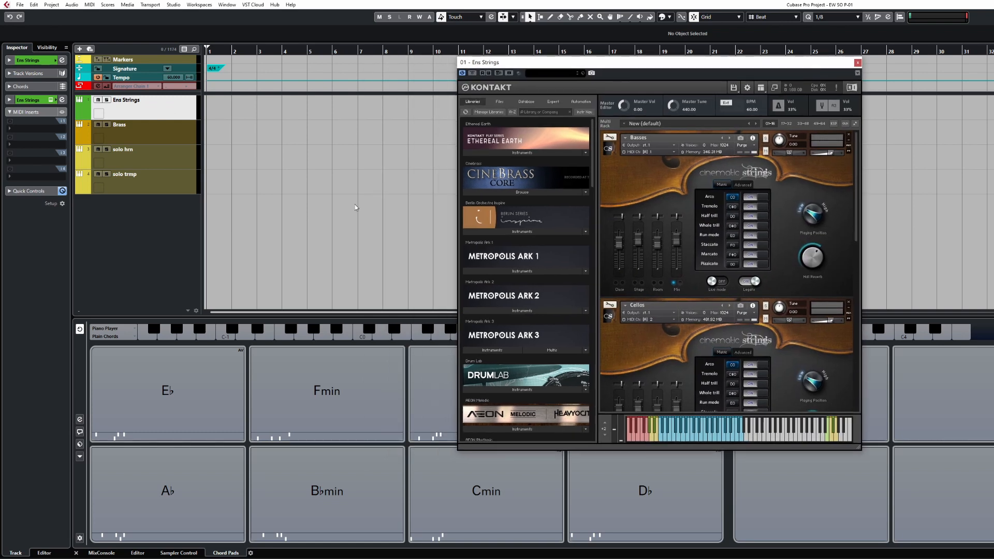
key(ctrl+alt+b)
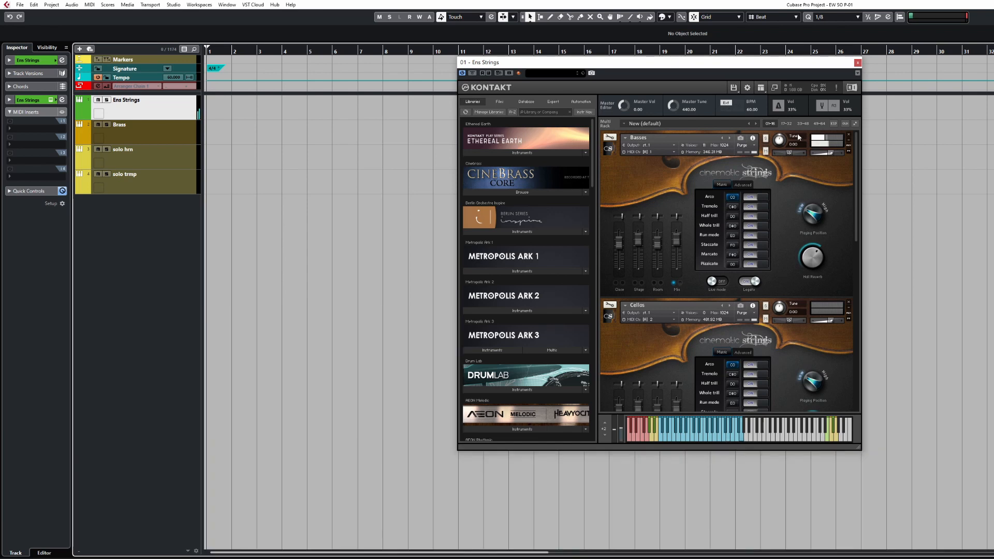
click(855, 123)
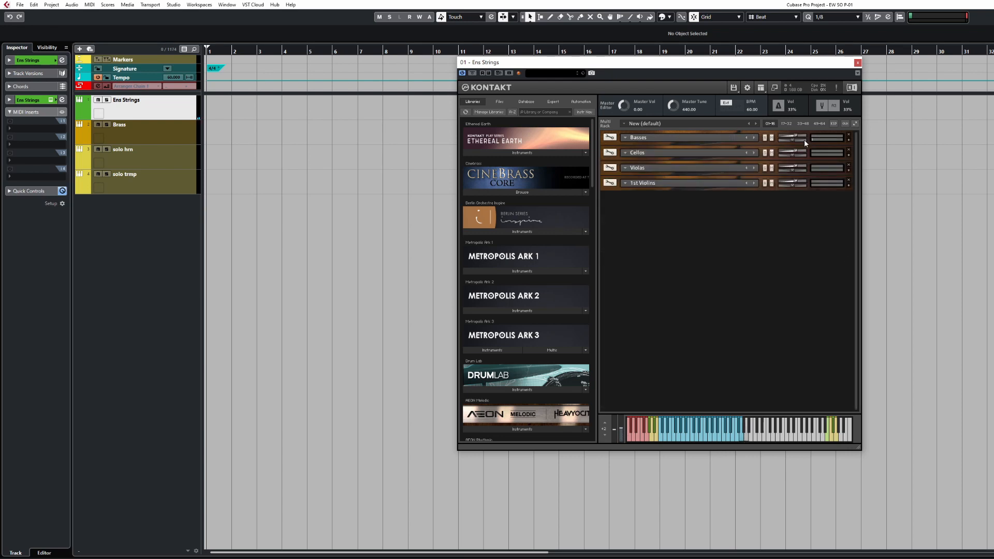
Add a new MIDI track named 'Strings Ctrl Chrd'
right_click(172, 111)
mouse_move(270, 117)
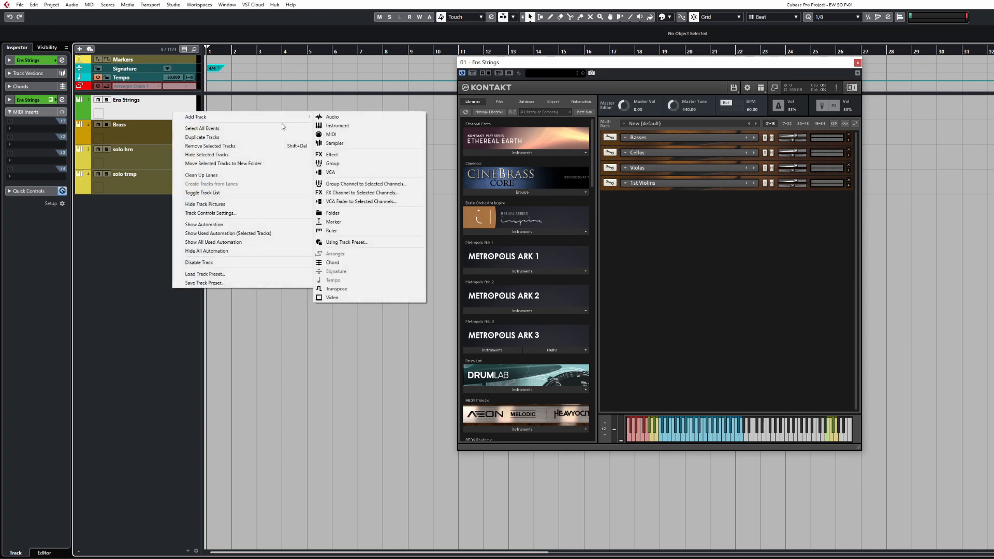
click(372, 133)
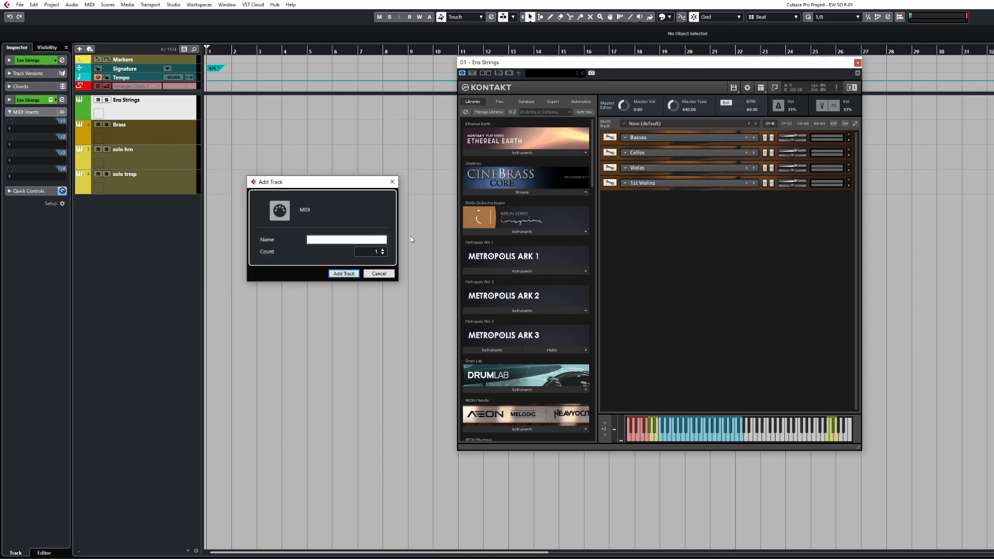
text(Strings Ctrl Chrd)
key(Return)
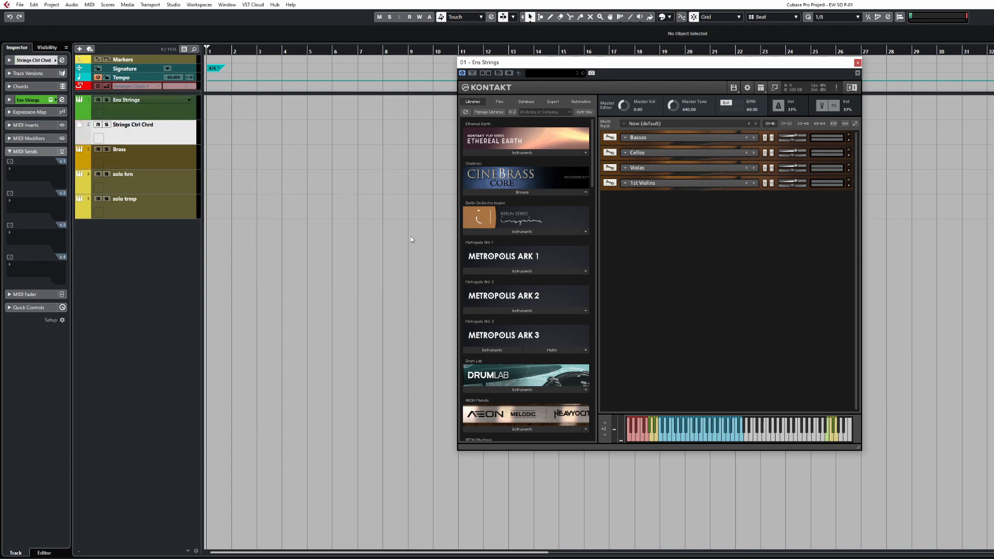
Set the track's MIDI output to Not Connected and expand its MIDI Sends section
click(33, 61)
click(42, 137)
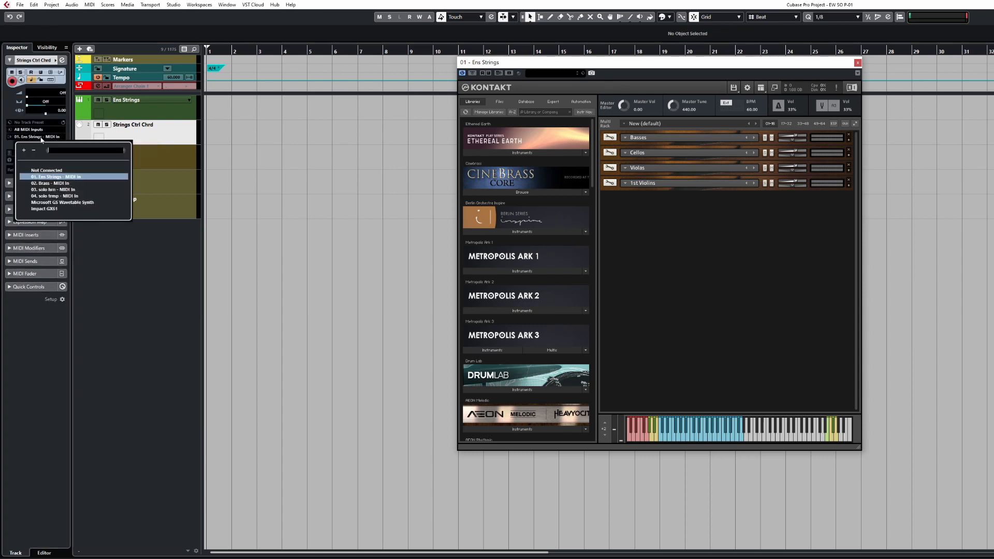
click(51, 171)
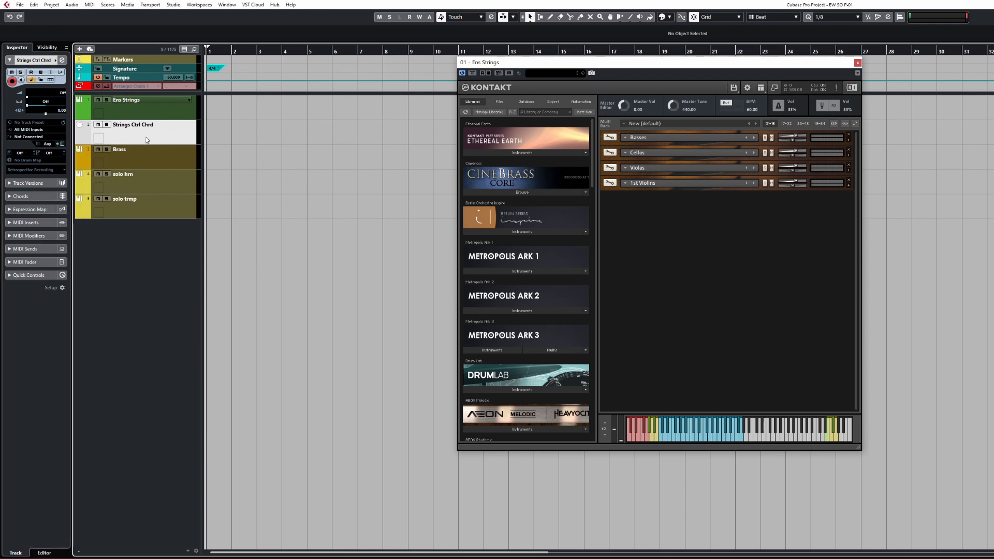
click(40, 249)
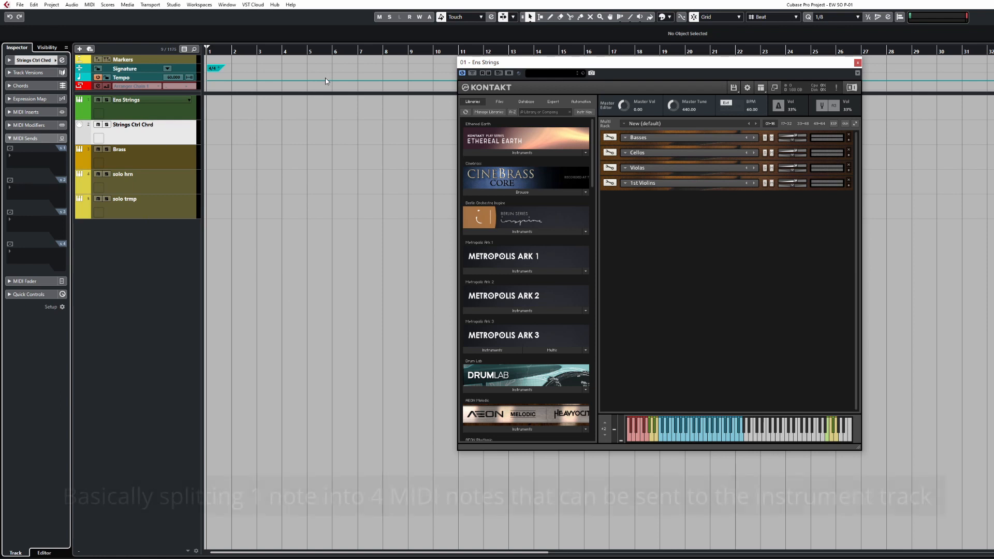
Switch on MIDI sends 1 to 4 for Strings Ctrl Chrd
click(9, 149)
click(10, 180)
click(9, 211)
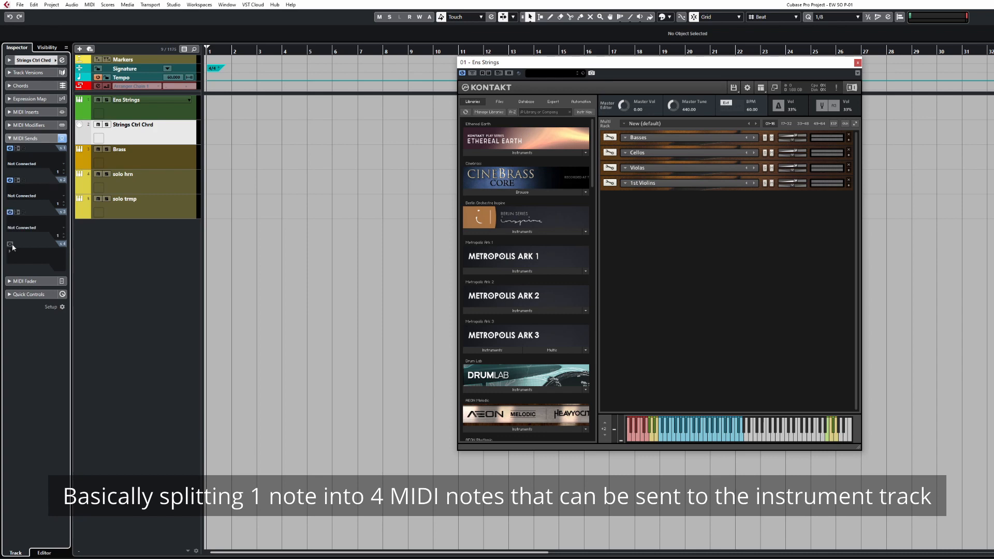
click(10, 244)
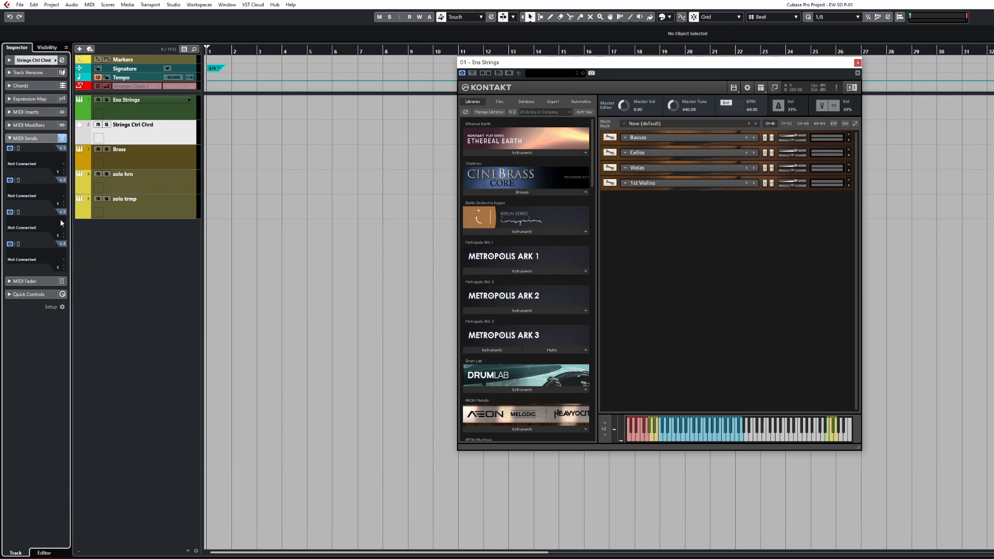
Route all four sends to 01. Ens Strings - MIDI In
click(37, 169)
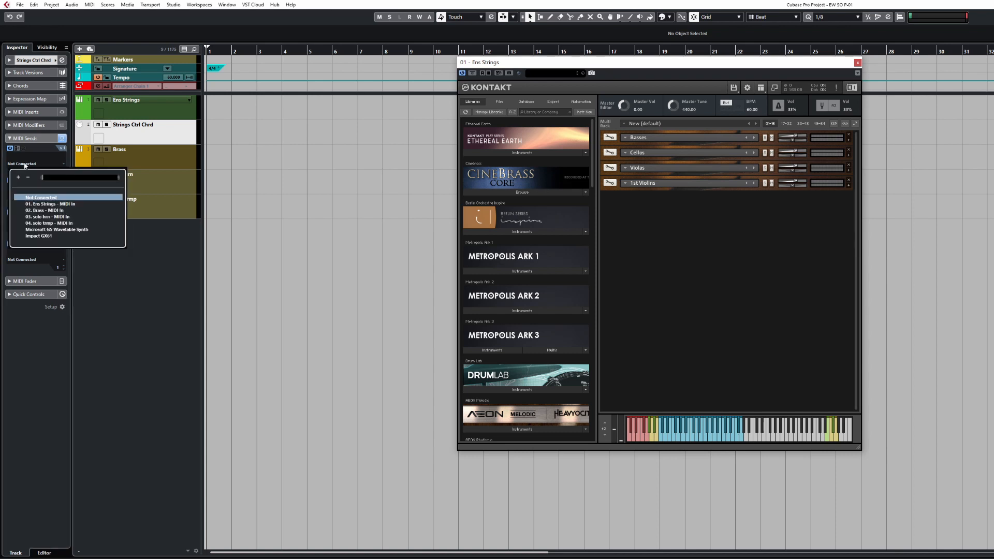
click(38, 205)
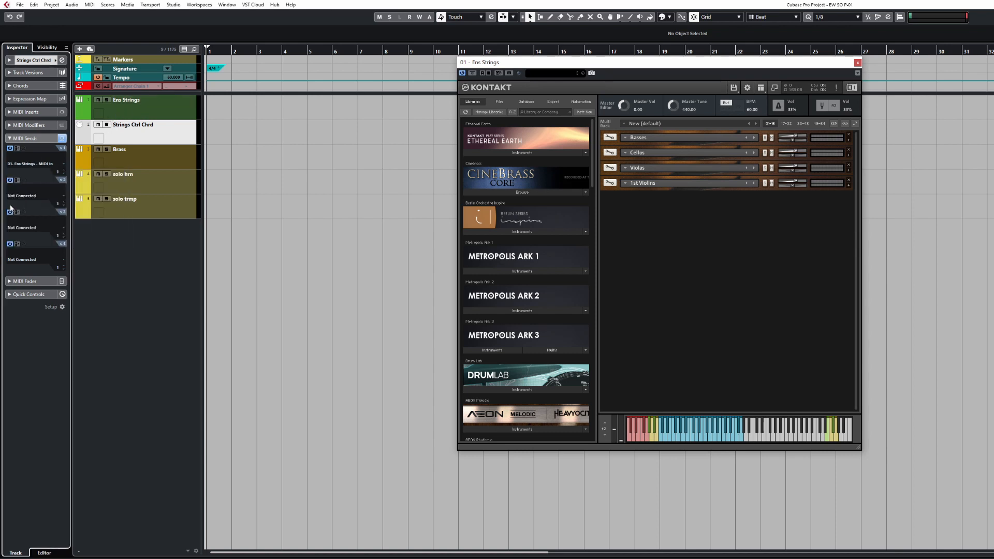
click(23, 196)
click(38, 237)
click(21, 229)
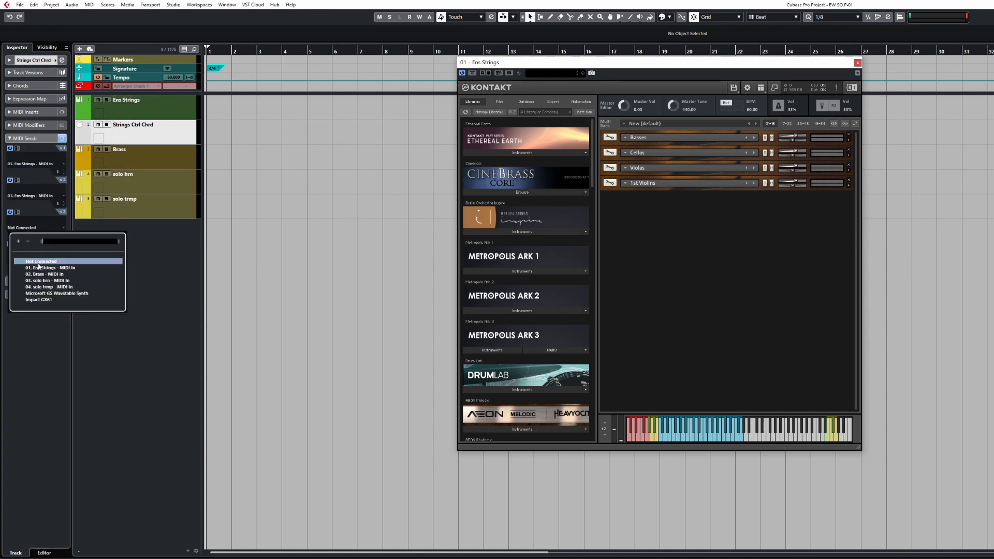
click(39, 267)
click(24, 259)
click(40, 300)
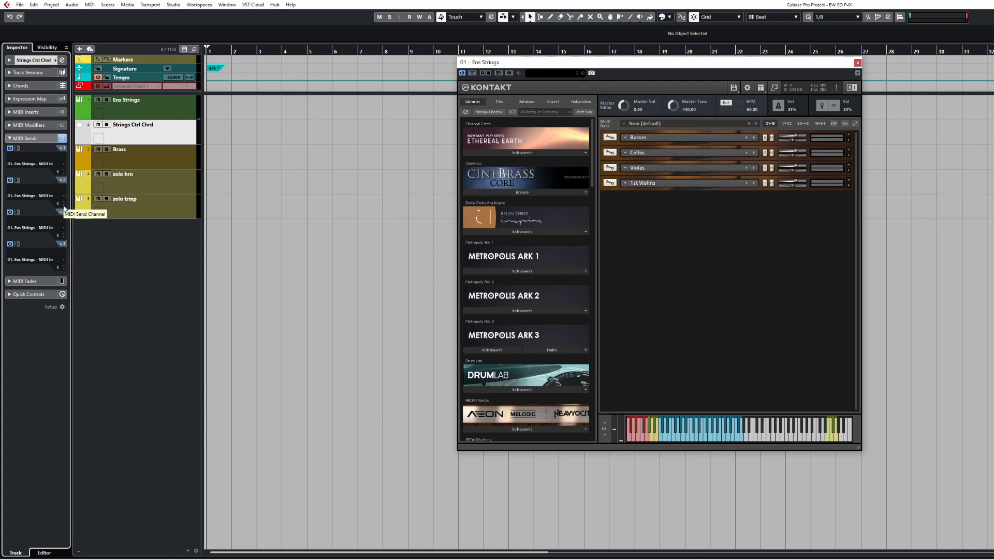
scroll(64, 207, up, 1)
scroll(64, 270, up, 1)
scroll(64, 271, up, 1)
Show the chord pads zone again, check the Player settings, and move the Kontakt window clear
key(ctrl+shift+c)
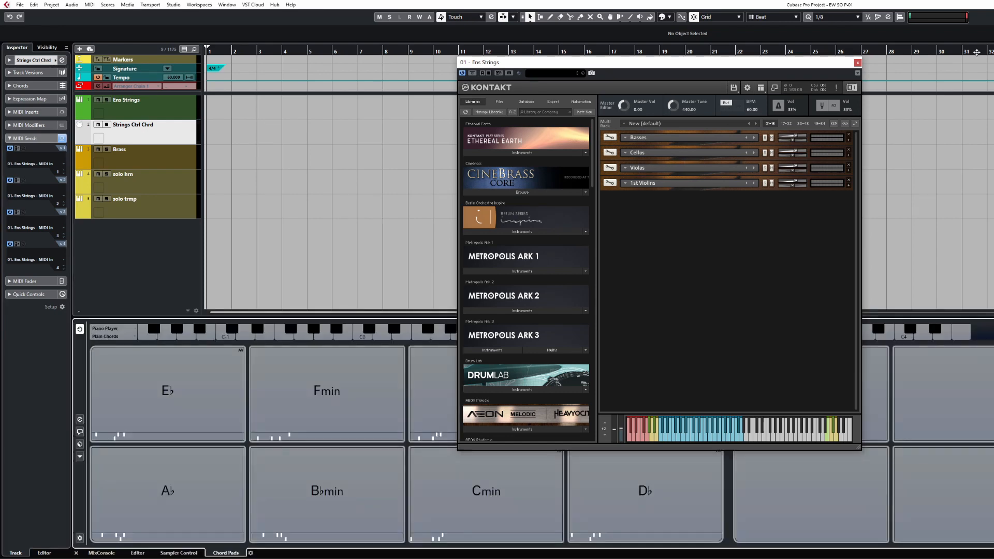
drag(583, 62, 694, 55)
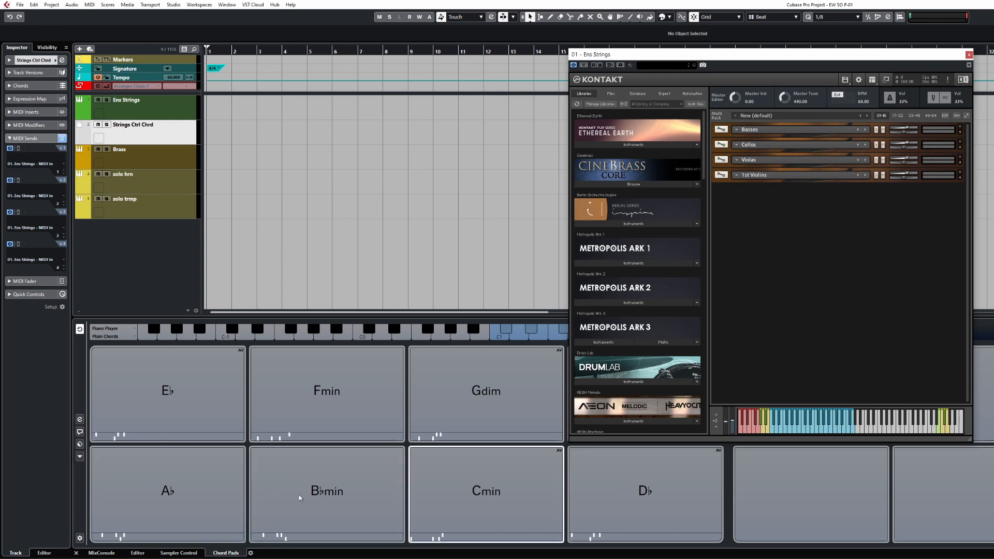
click(80, 419)
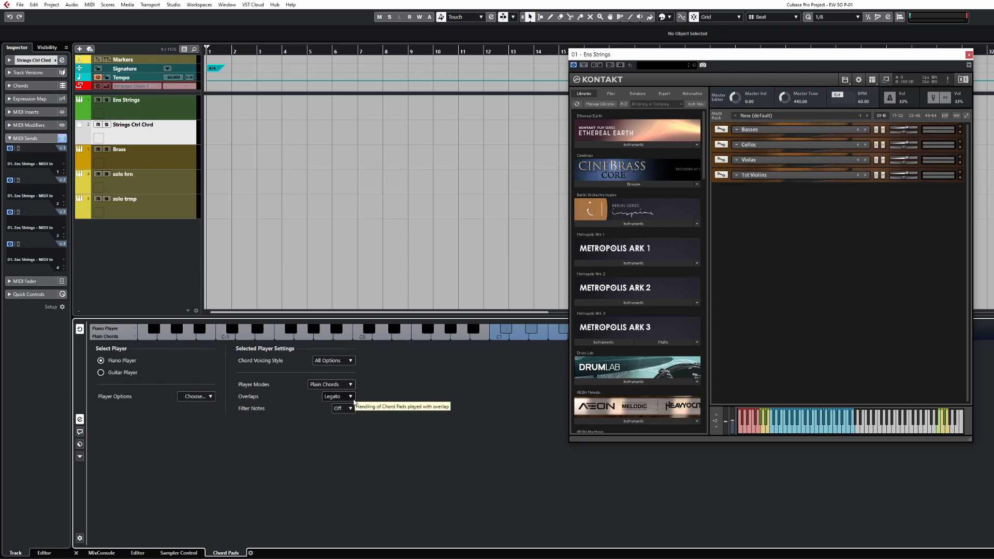
click(80, 419)
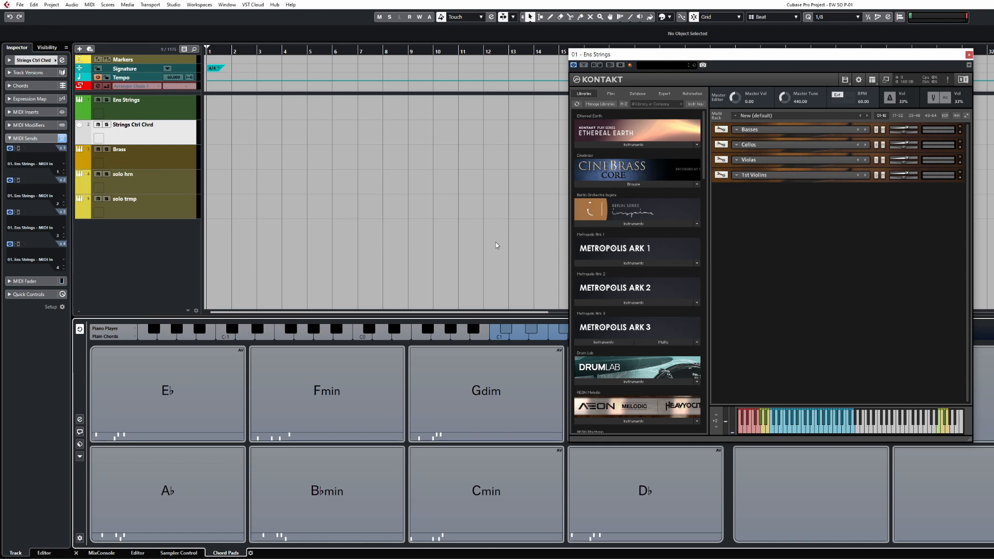
drag(686, 56, 510, 61)
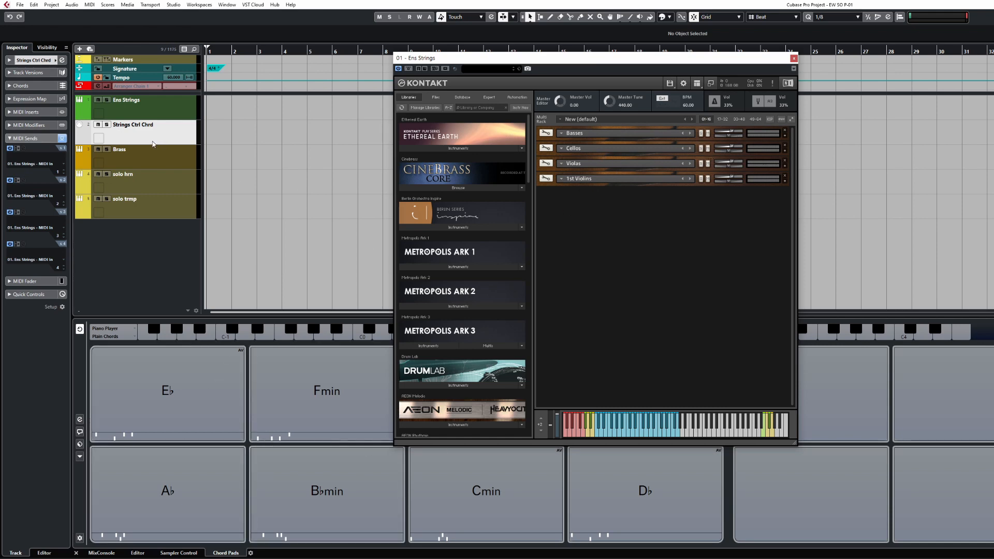
click(150, 139)
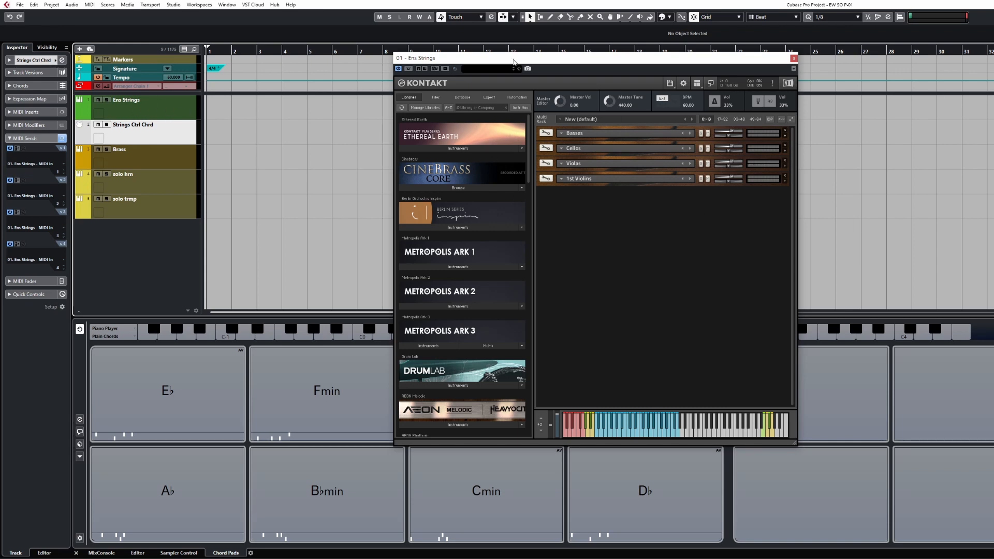
Move Kontakt aside, audition the Ab chord pad through the strings, and select the Brass track
drag(515, 59, 727, 58)
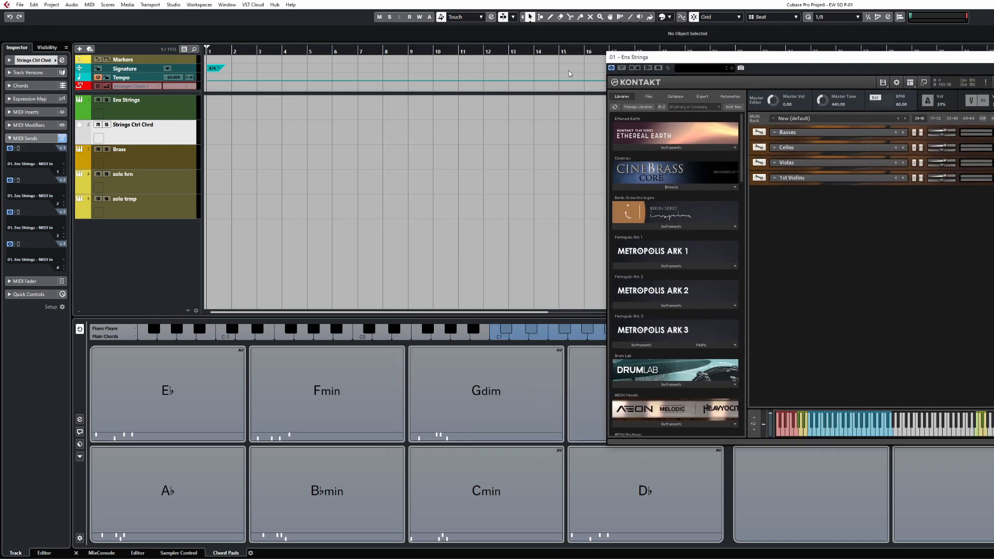
click(210, 65)
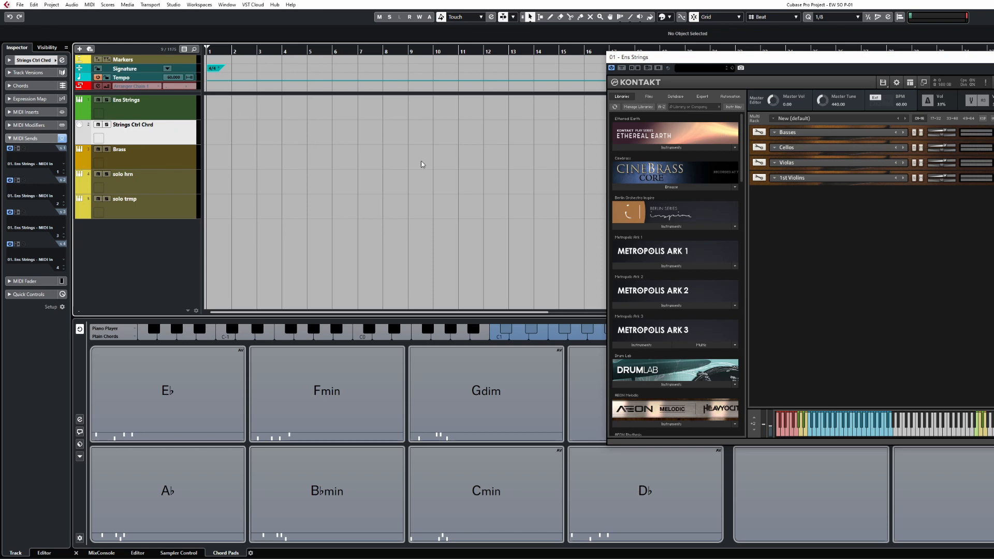
click(171, 165)
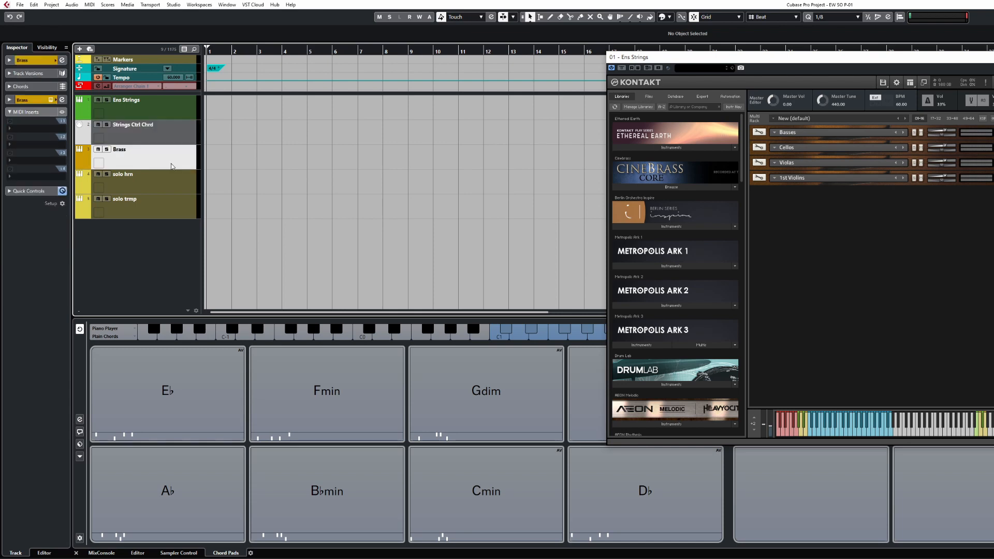
Add a MIDI track named 'Brass Ctrl Chord' below Brass
right_click(171, 166)
mouse_move(228, 167)
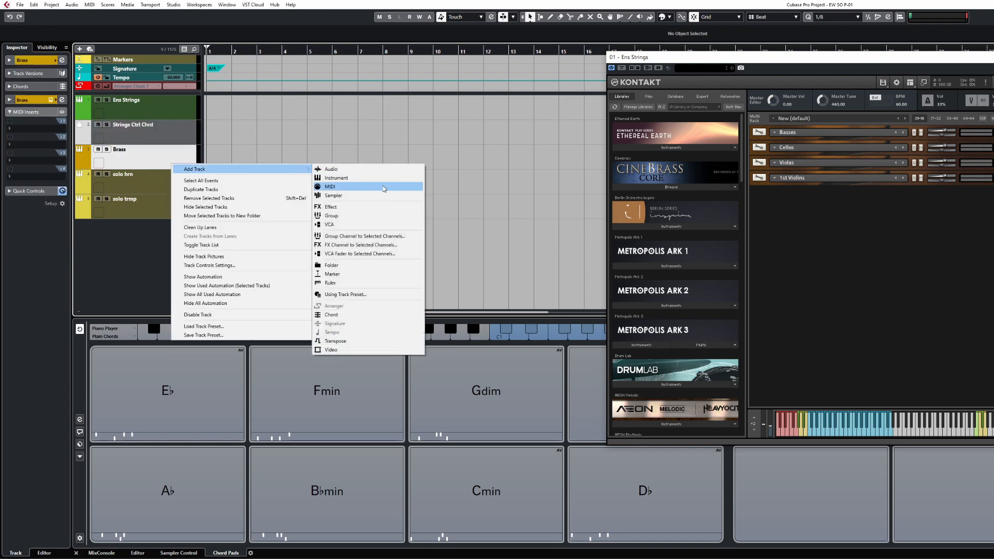
click(382, 189)
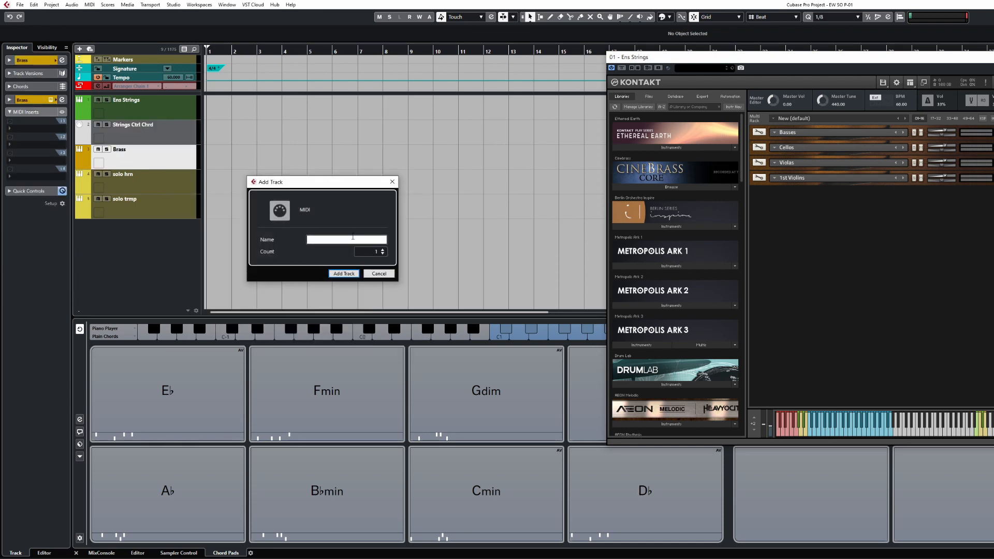
text(Brass Ctrl Chord)
key(Return)
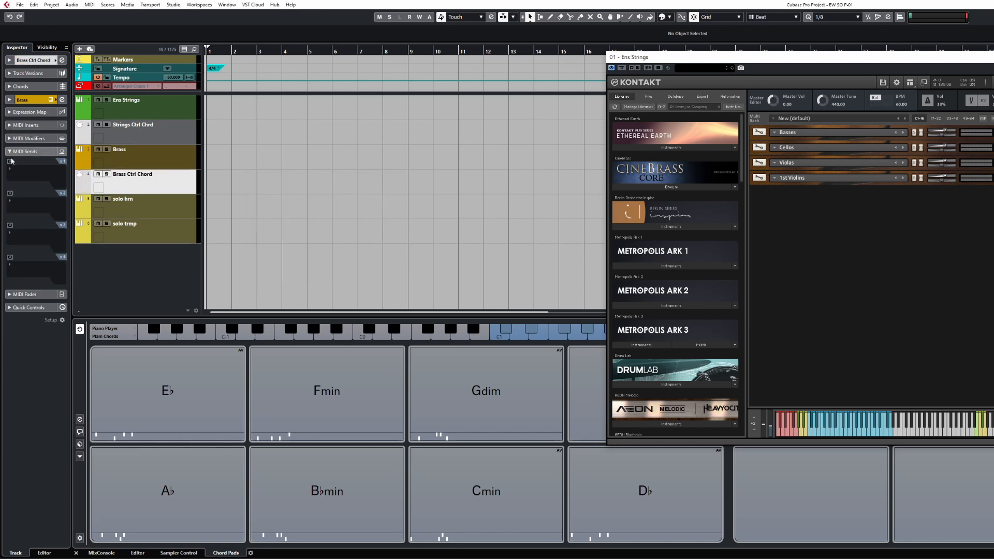
Set Brass Ctrl Chord's MIDI output to Not Connected
click(31, 60)
click(29, 137)
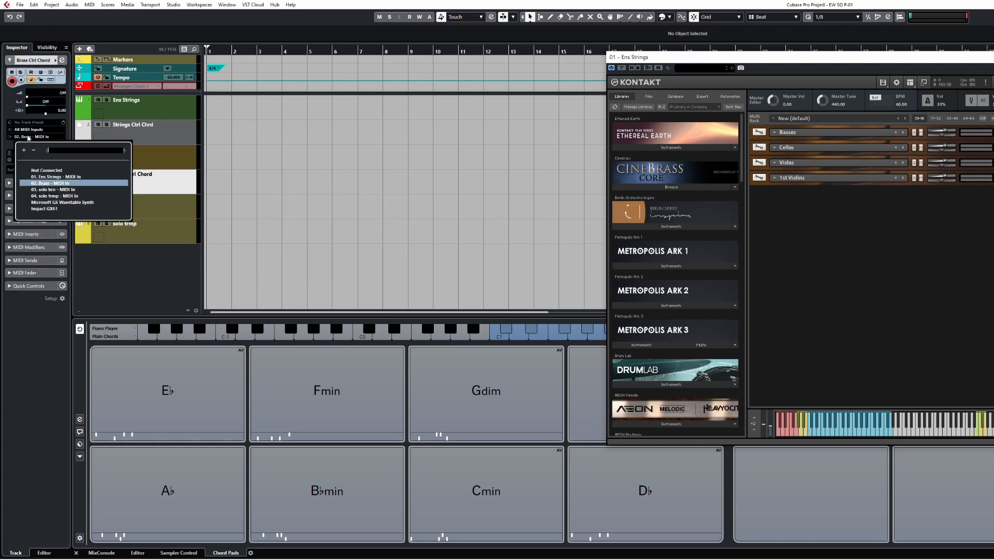
click(47, 170)
Set output to Not Connected with channel Any, and switch on MIDI sends 1 to 4
click(51, 144)
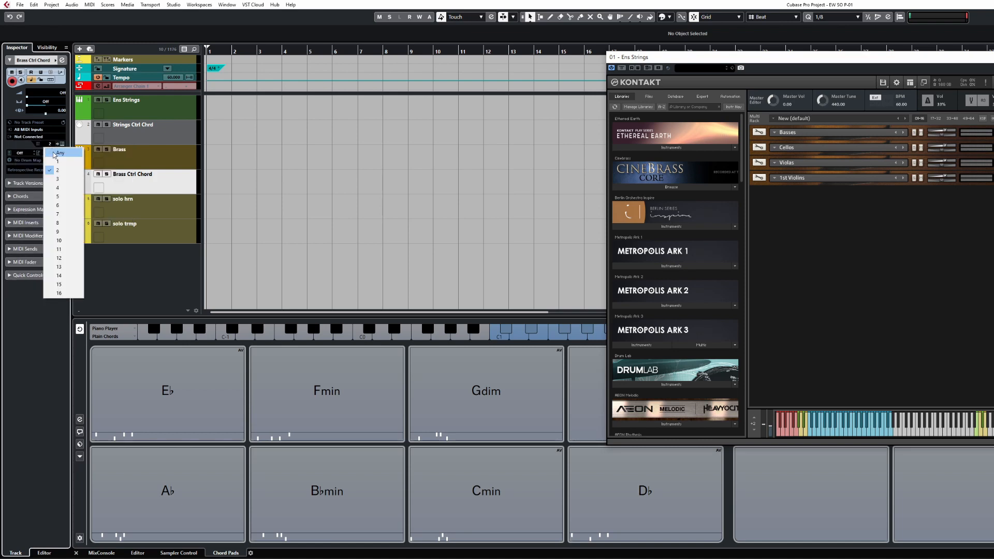
click(55, 153)
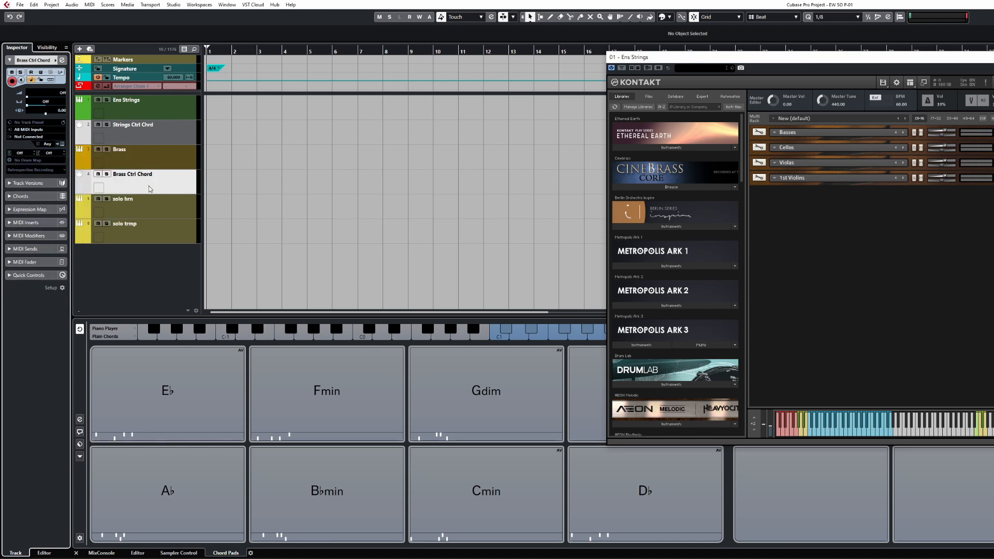
click(30, 249)
click(9, 148)
click(10, 181)
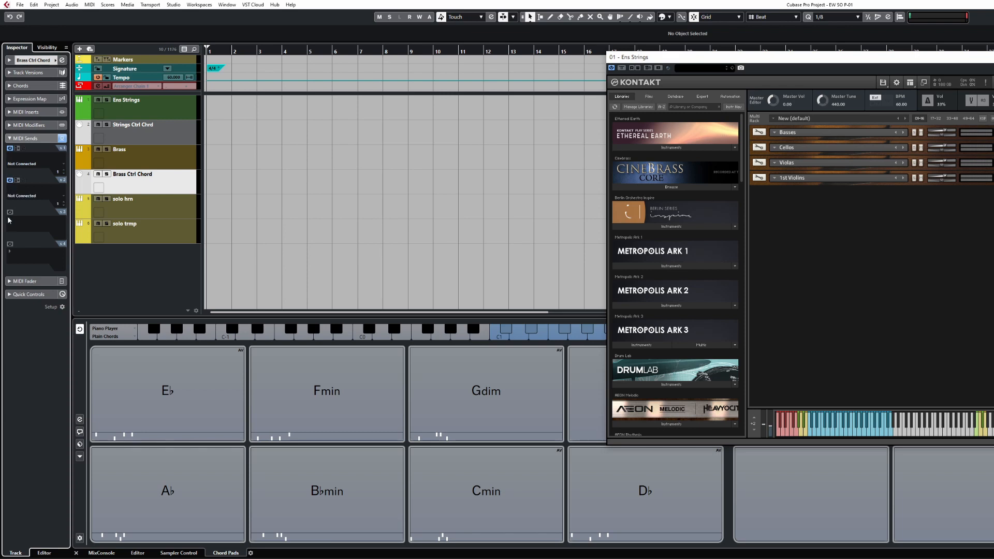
click(9, 212)
click(10, 244)
Route all four sends to 02. Brass - MIDI In, putting send 2 on channel 2
click(25, 164)
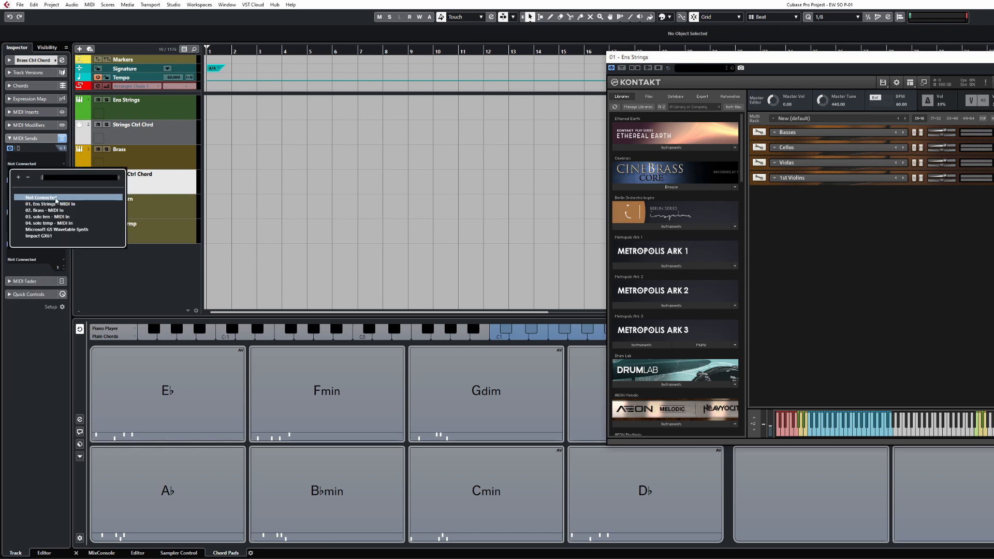
click(58, 211)
click(23, 196)
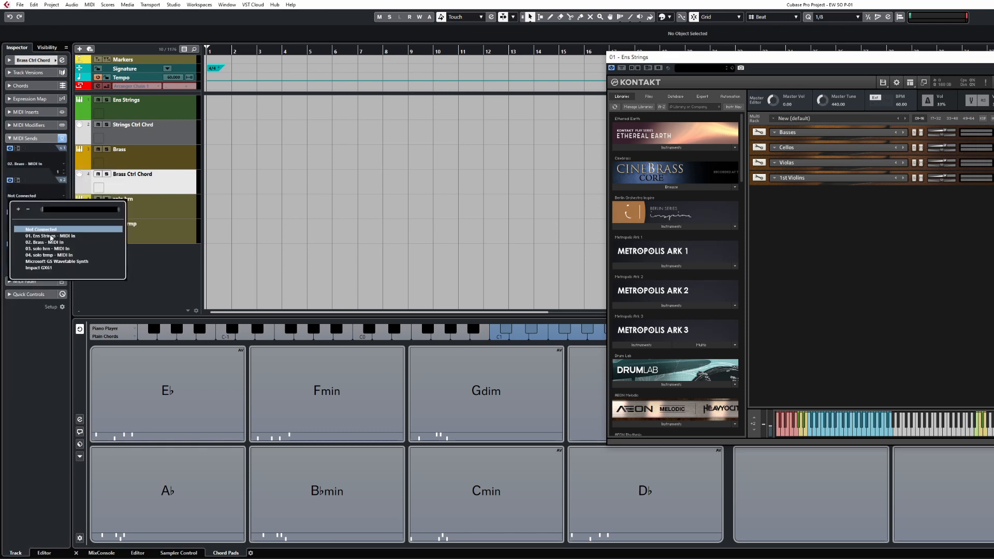
click(51, 242)
click(21, 228)
click(45, 274)
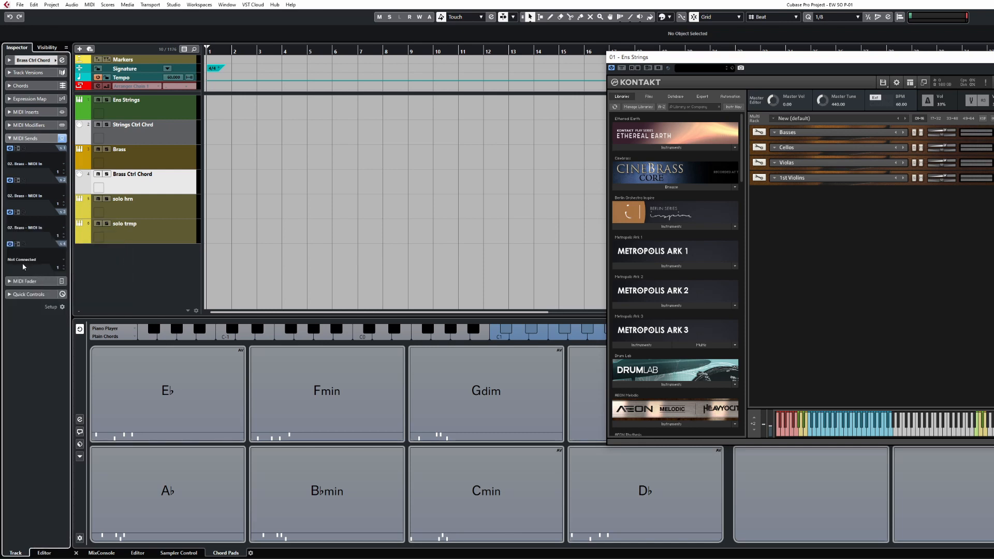
click(24, 259)
click(54, 306)
click(63, 201)
click(184, 133)
Add Brass Ctrl Chord to the selection and settle the Ens Strings Kontakt window near the top centre
ctrl+click(182, 182)
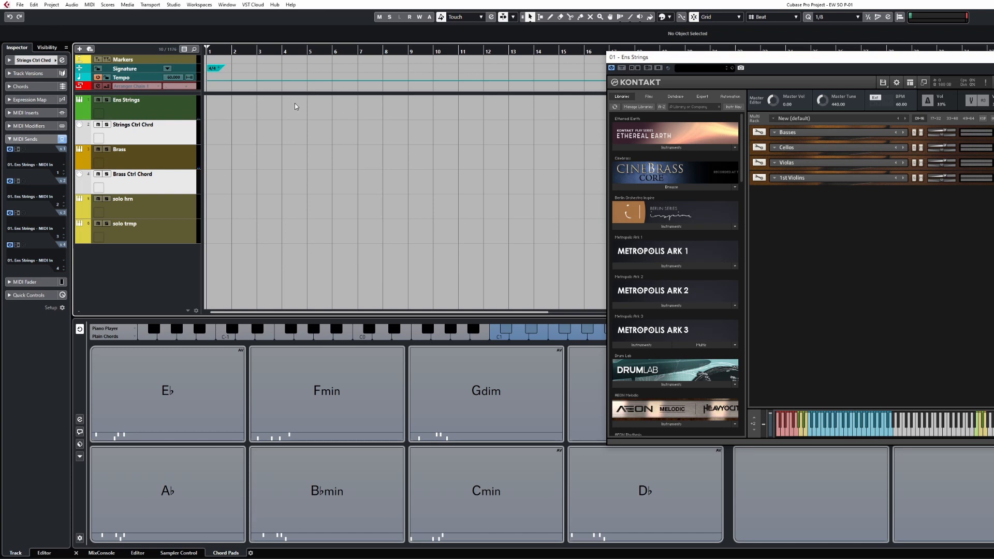
drag(716, 58, 631, 90)
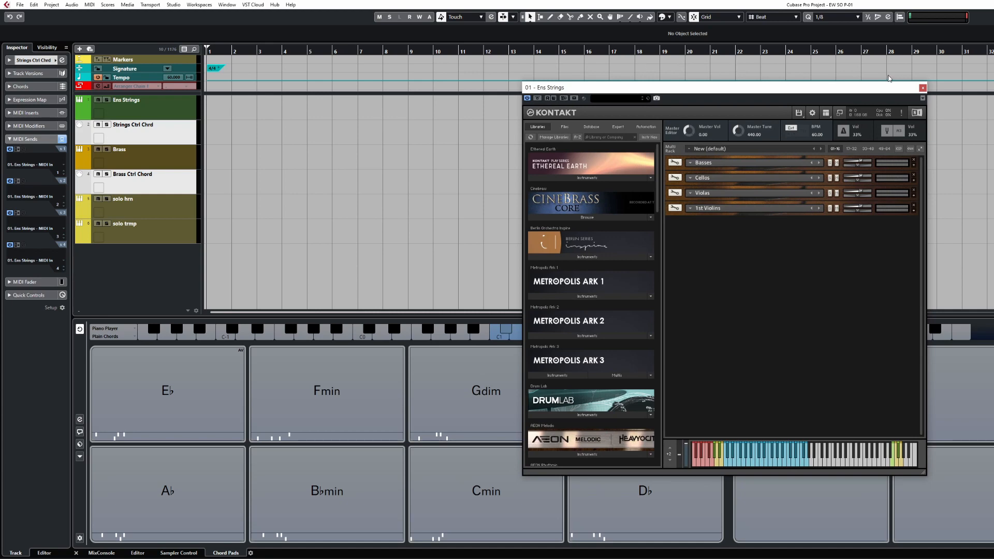
drag(893, 88, 858, 72)
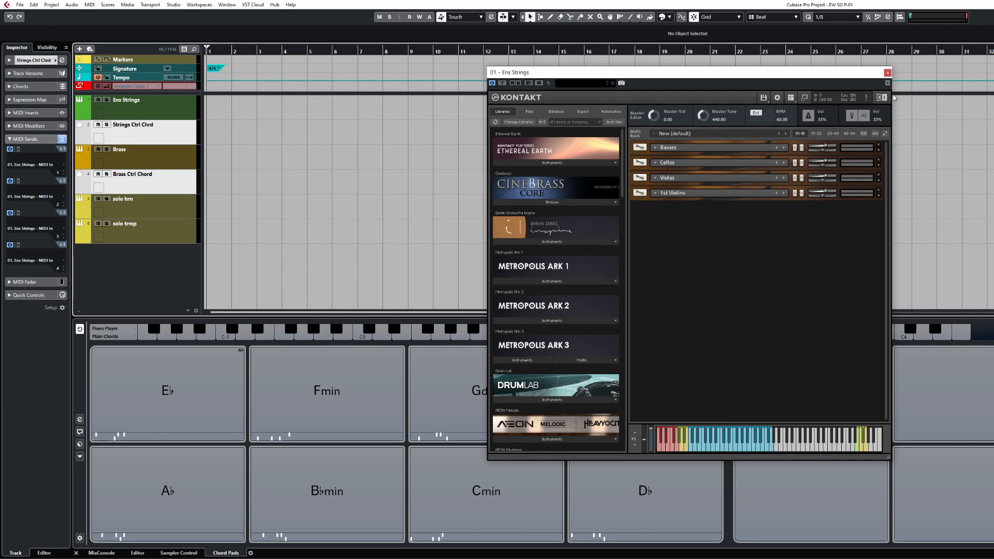
mouse_move(694, 72)
mouse_down()
mouse_move(817, 85)
mouse_move(680, 64)
mouse_up()
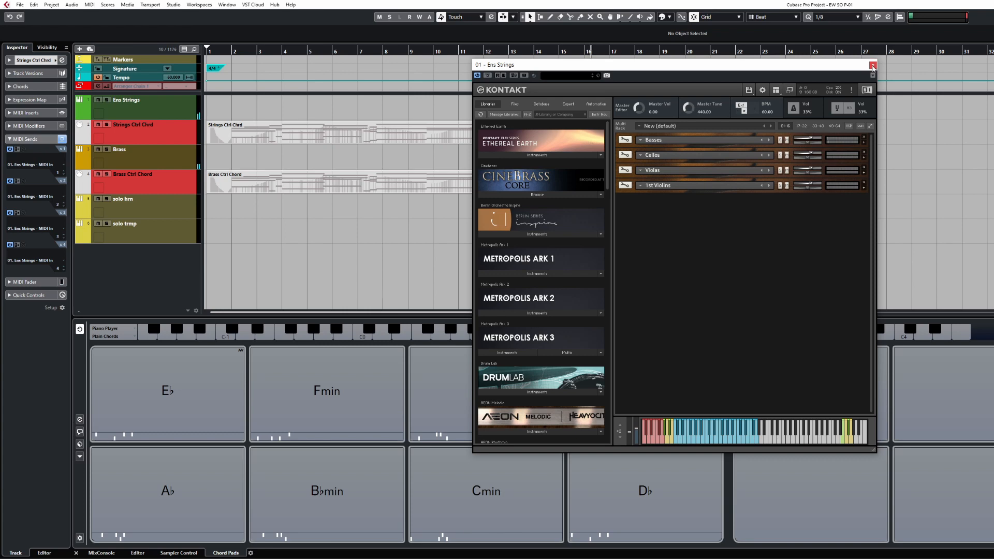
Close the Ens Strings window, then open and close the solo hrn and solo trmp Kontakt instruments
key(ctrl+a)
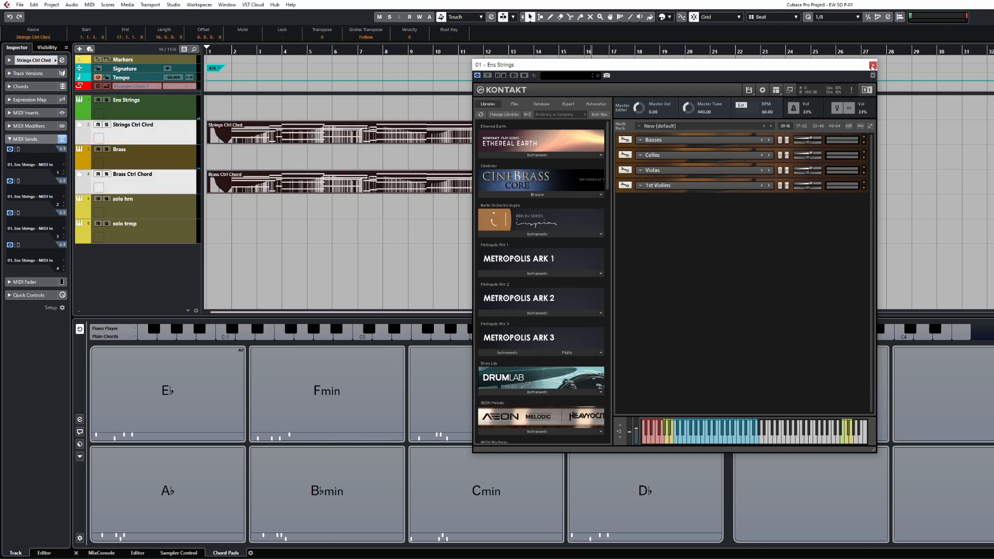
click(872, 64)
click(400, 226)
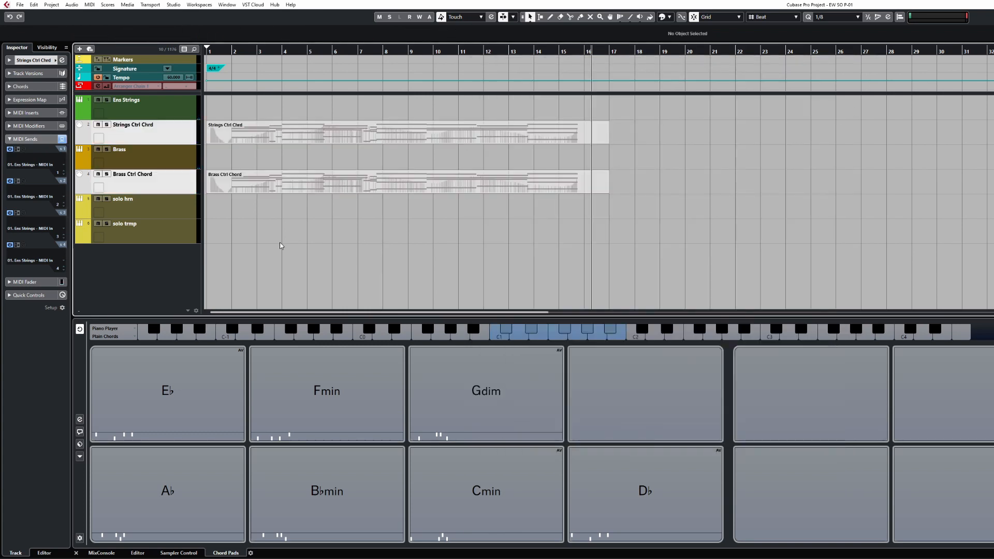
click(174, 214)
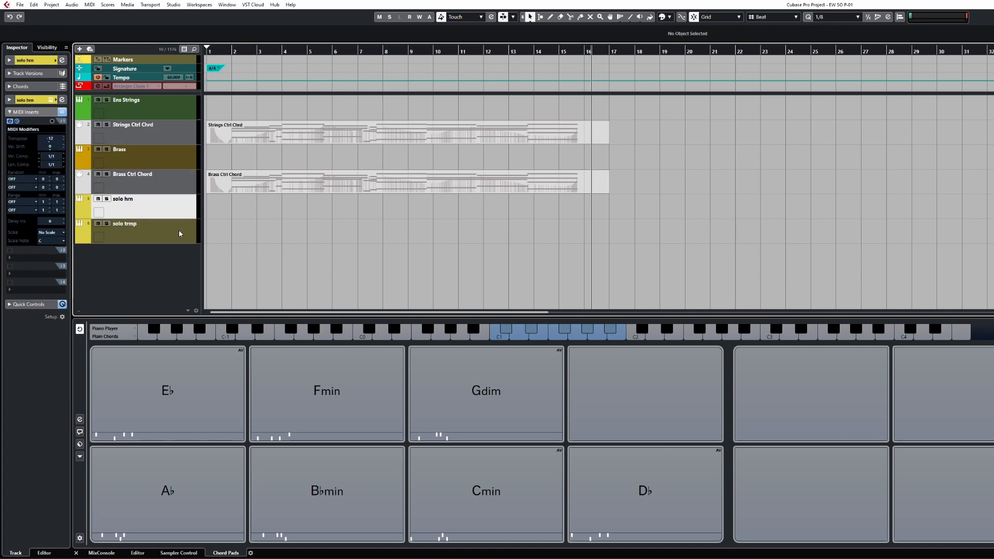
key(e)
key(e)
click(151, 234)
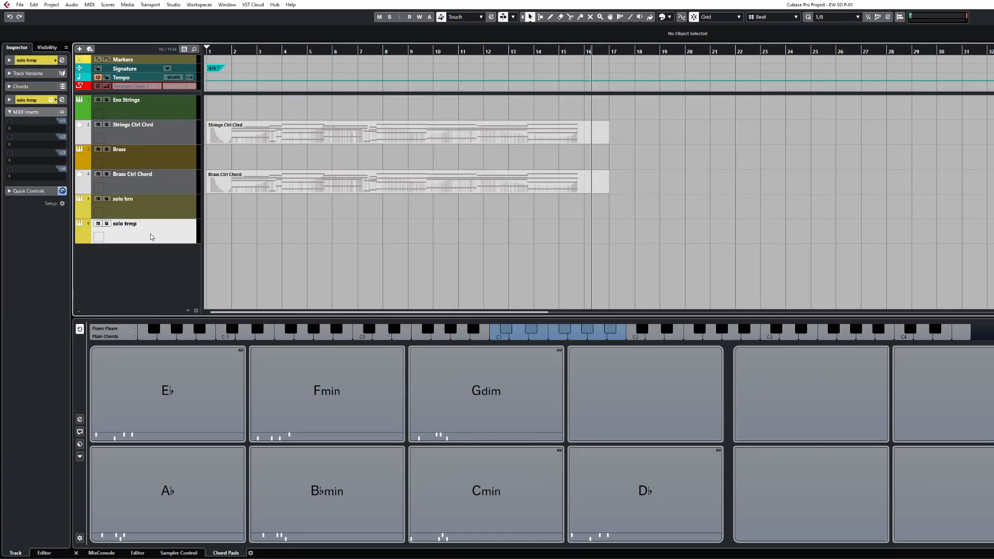
key(e)
click(170, 206)
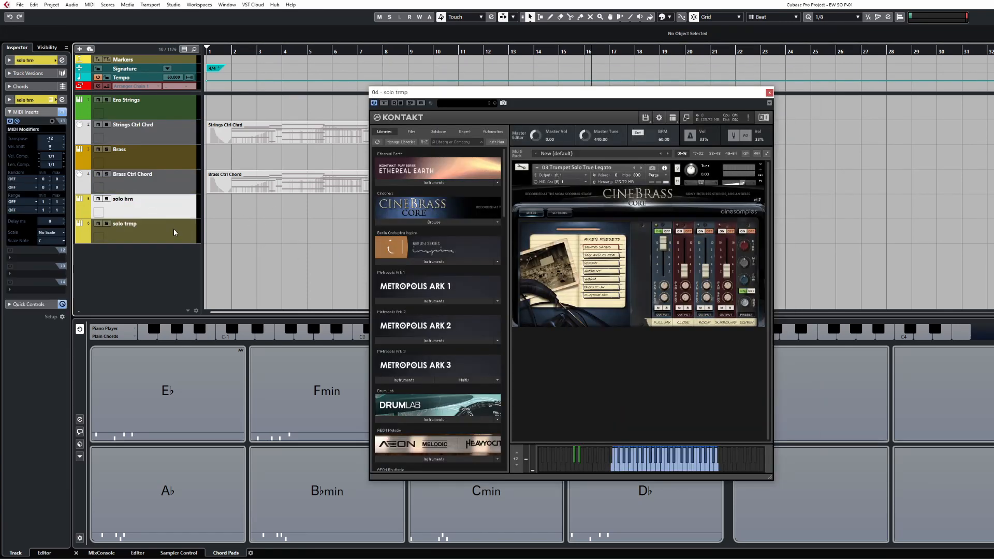
key(e)
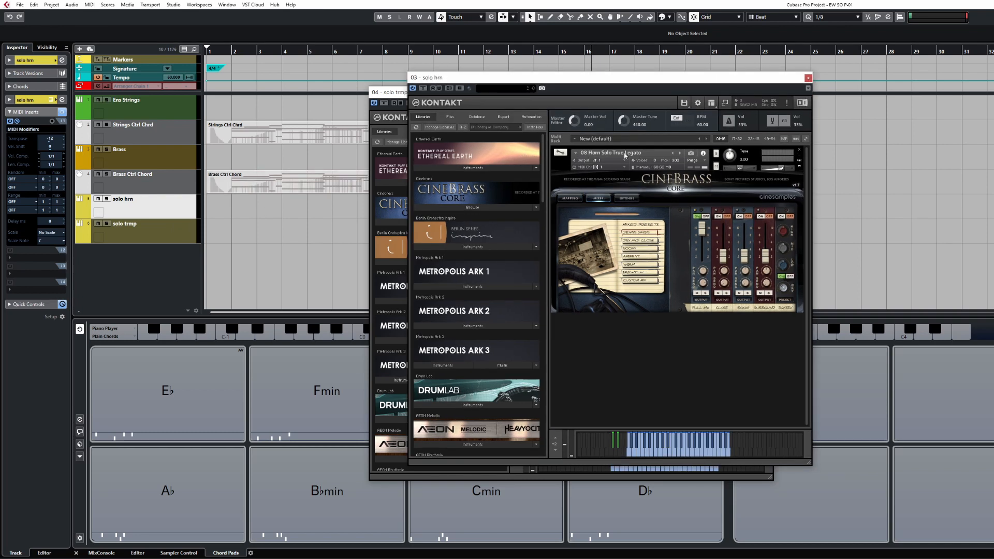
key(e)
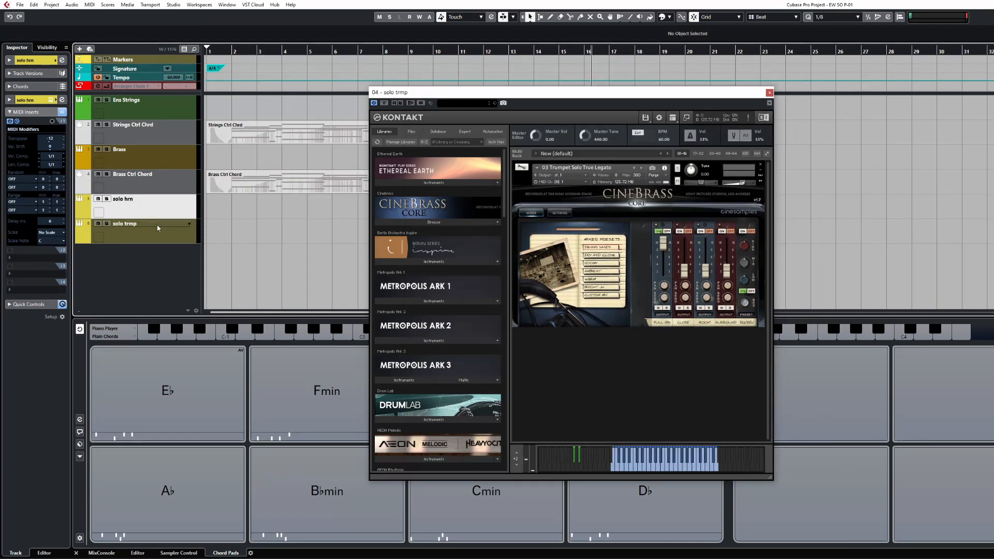
click(769, 92)
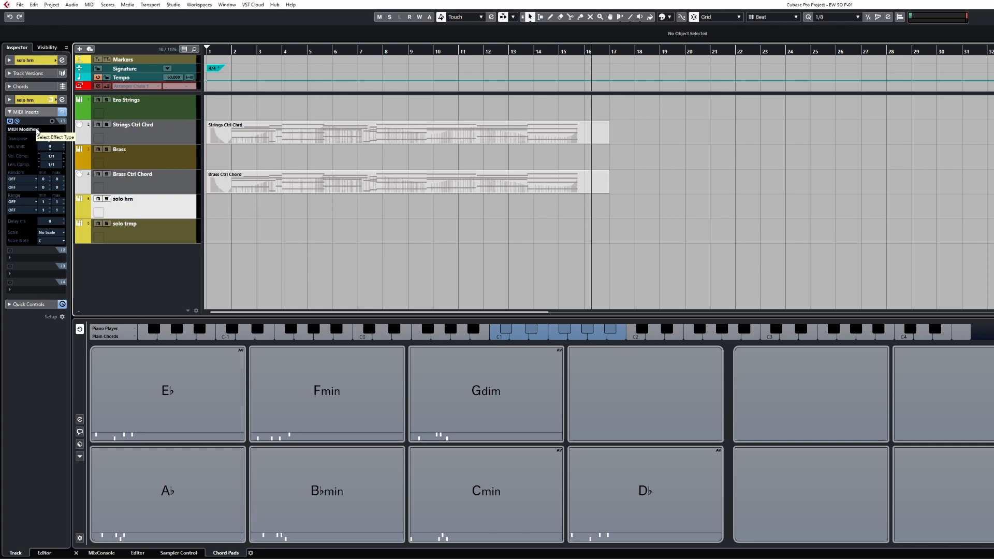
Bypass the solo hrn MIDI Modifiers insert and hide the chord pads zone
click(167, 222)
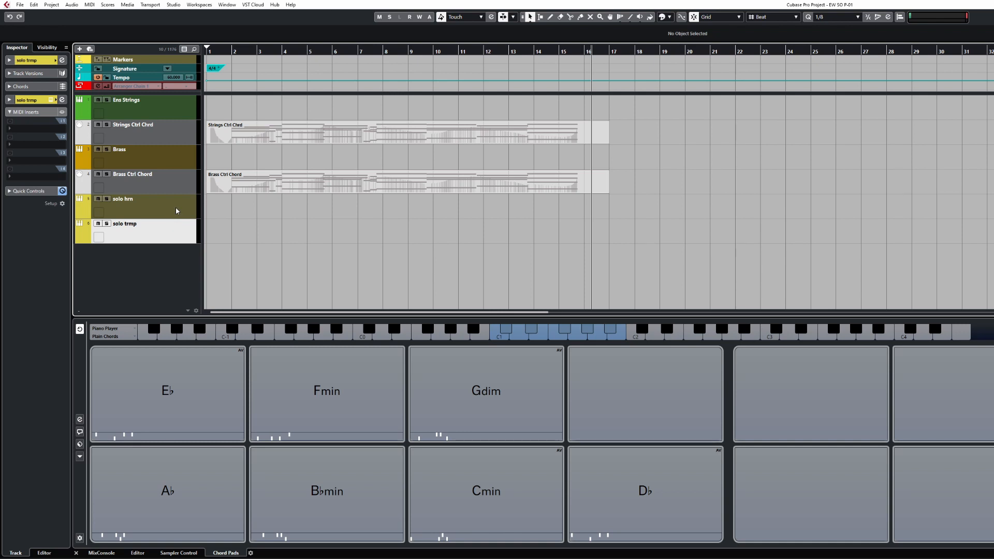
click(176, 211)
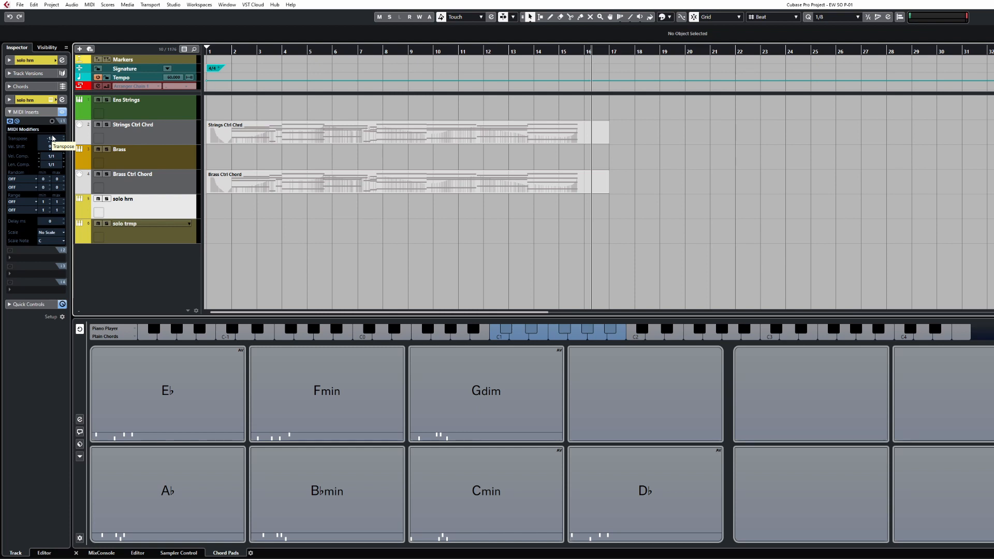
click(176, 239)
click(174, 210)
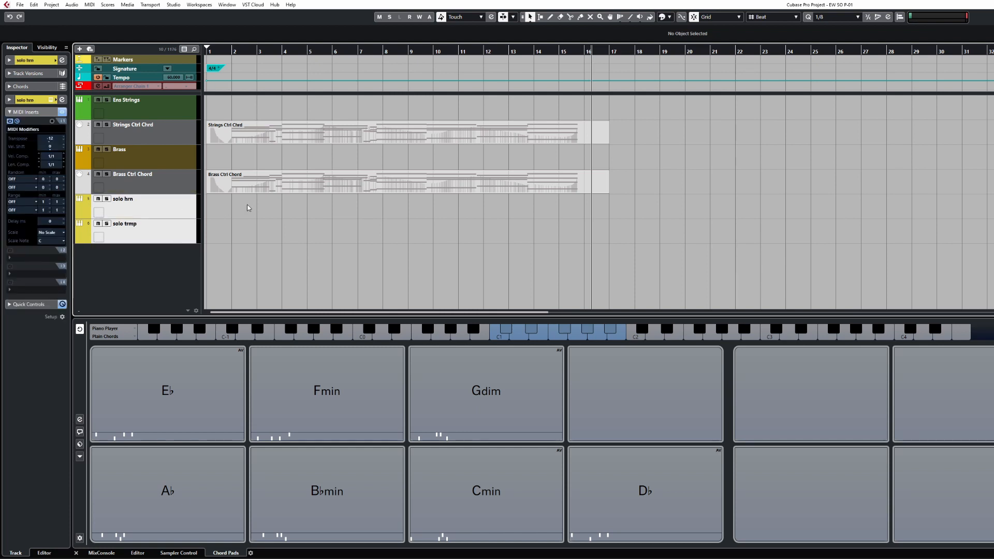
click(10, 122)
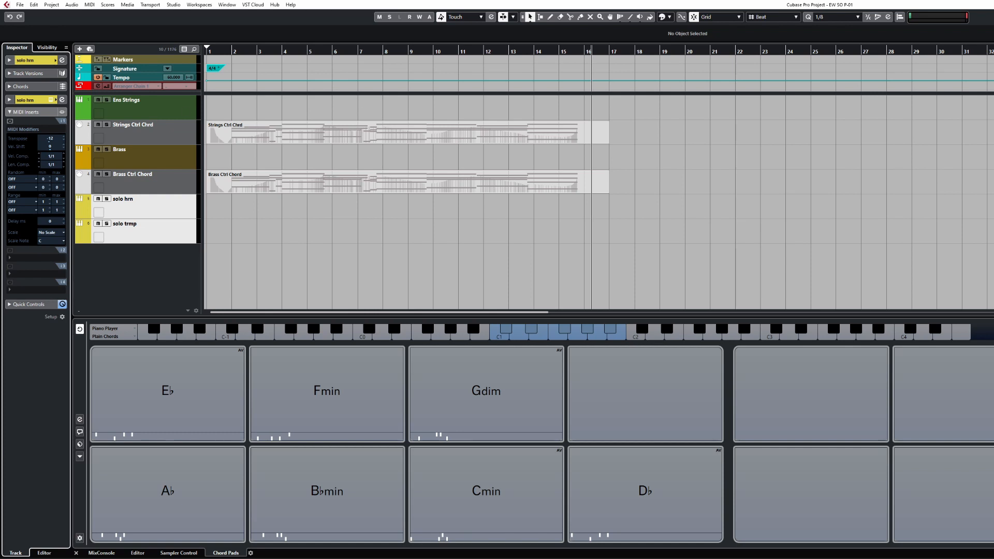
key(ctrl+alt+b)
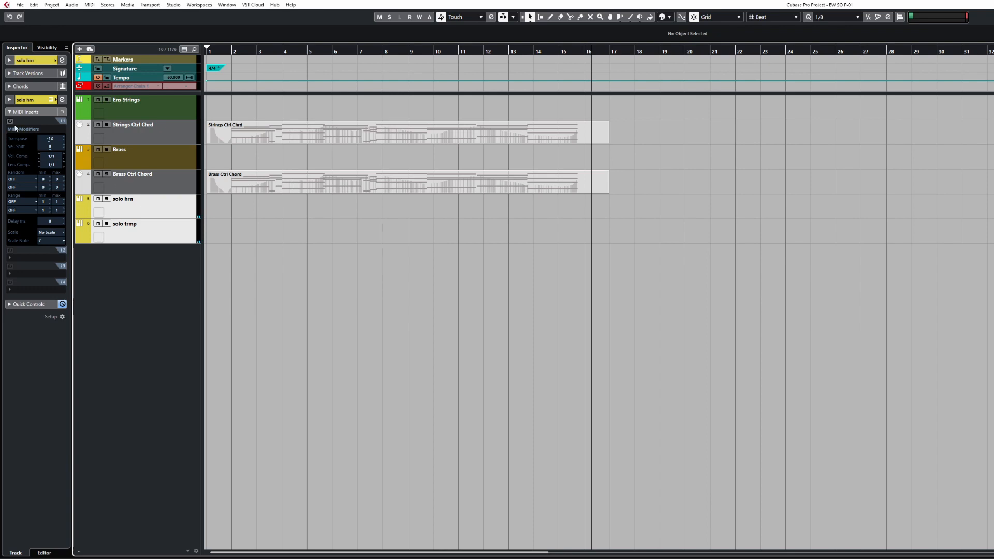
Re-enable the horn's MIDI Modifiers insert and return the playhead to bar 1
click(11, 121)
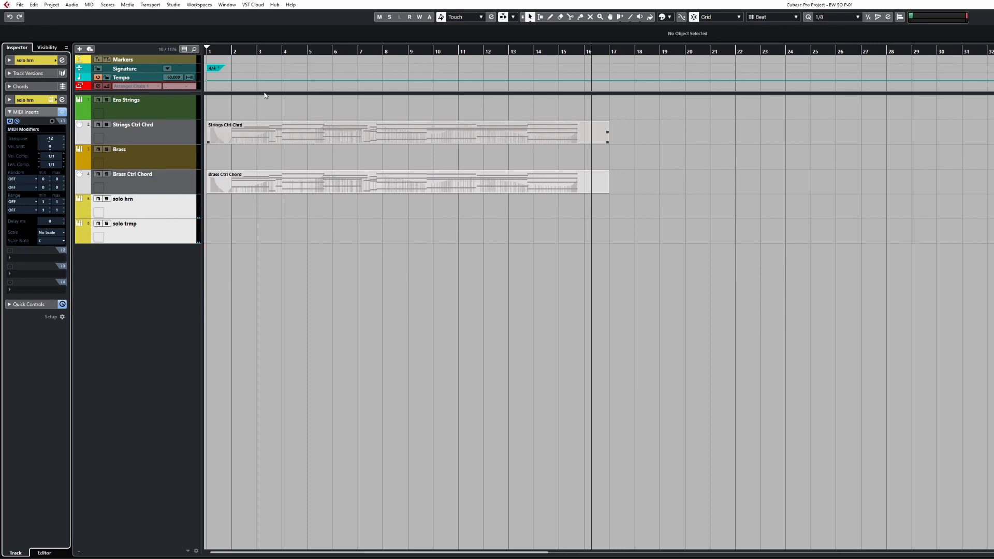
drag(224, 51, 138, 59)
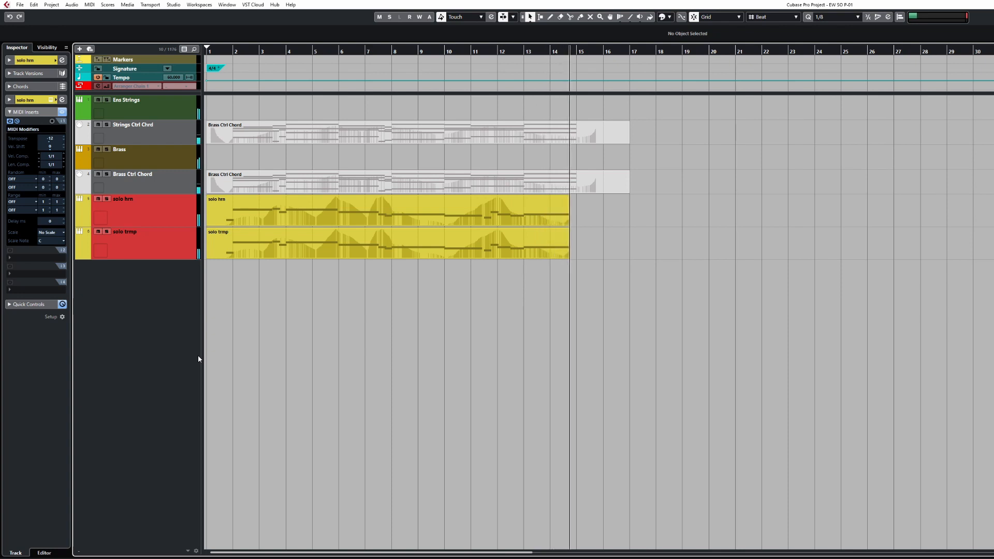
Stop recording the solo lines and select the upper Ctrl Chord part
key(space)
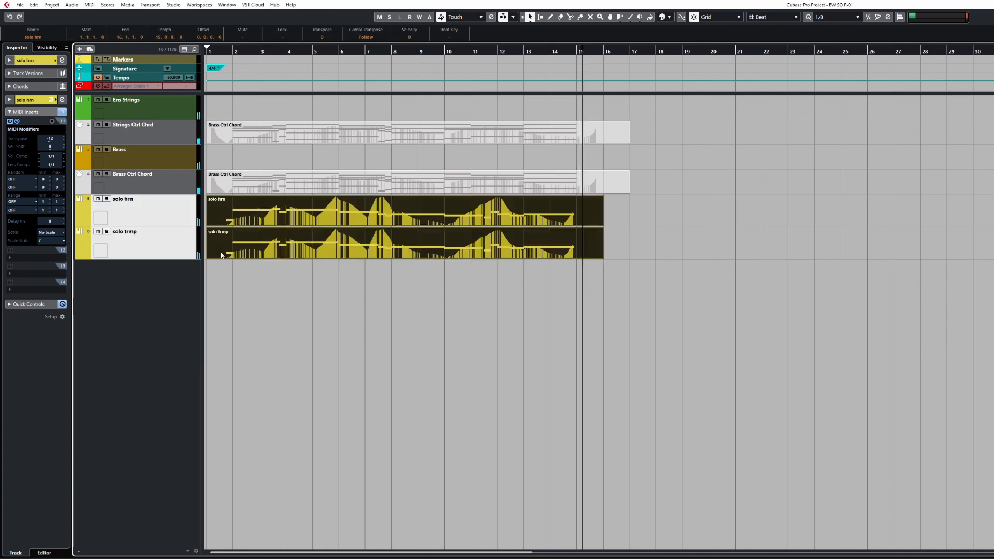
click(398, 129)
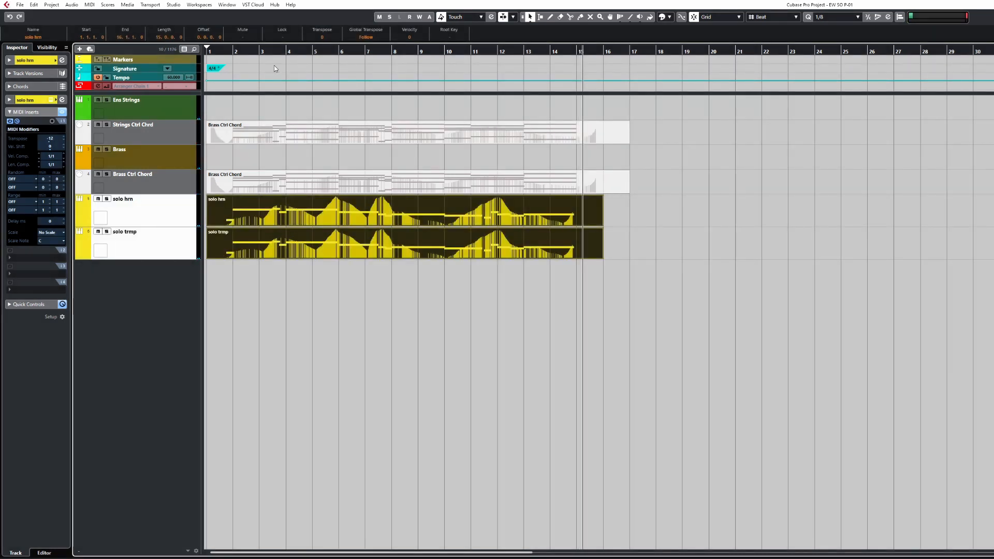
drag(238, 51, 207, 56)
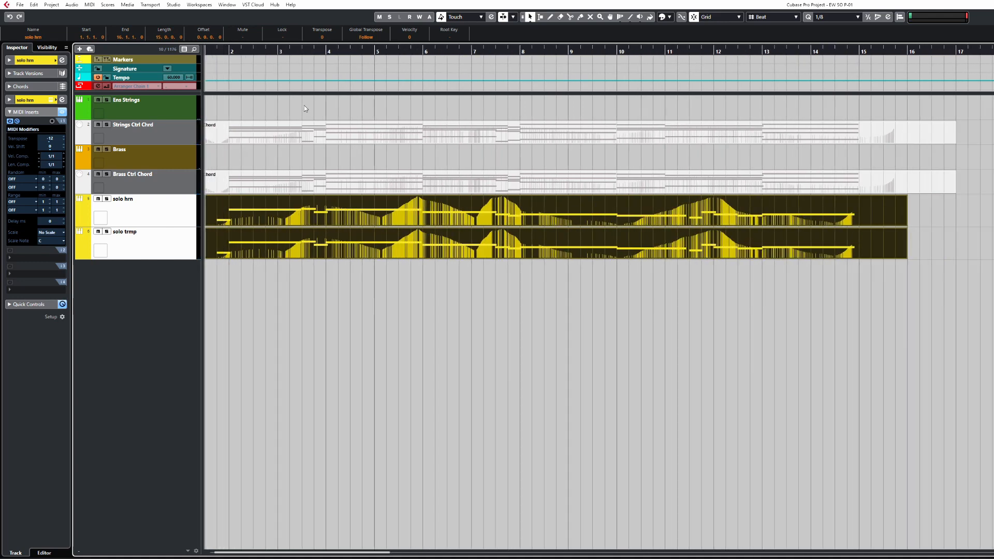
Shorten both Ctrl Chord parts so they end at bar 16, matching the solo parts
click(669, 106)
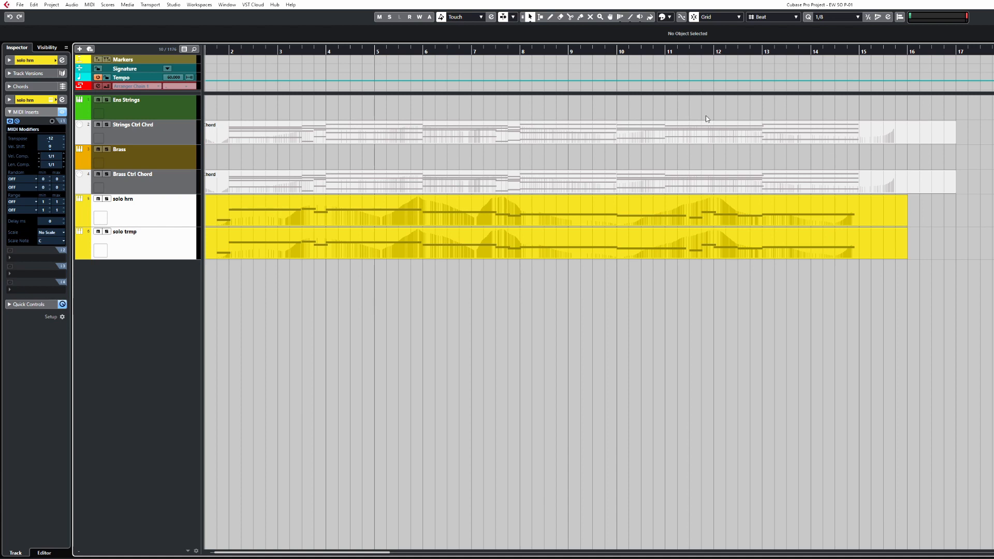
key(g)
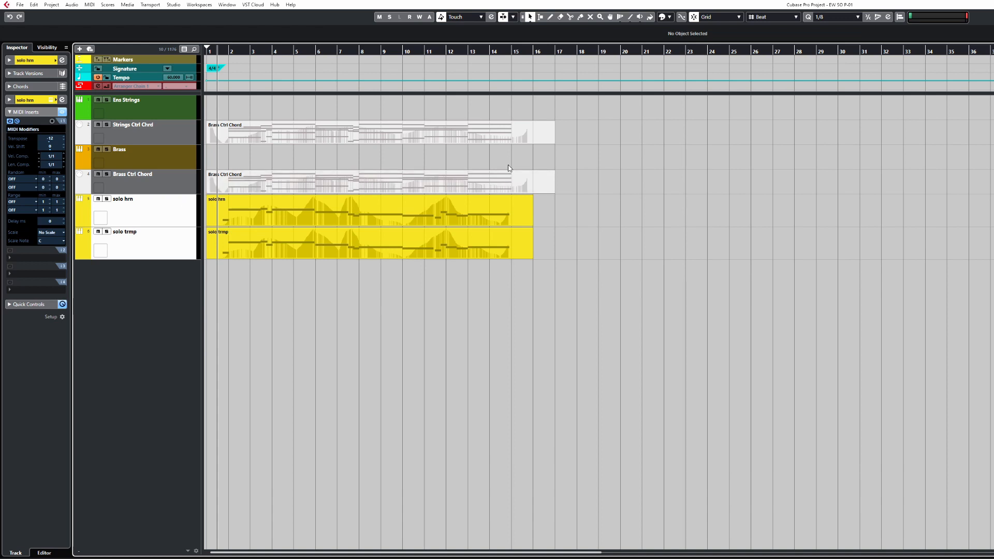
drag(564, 175, 530, 196)
click(621, 177)
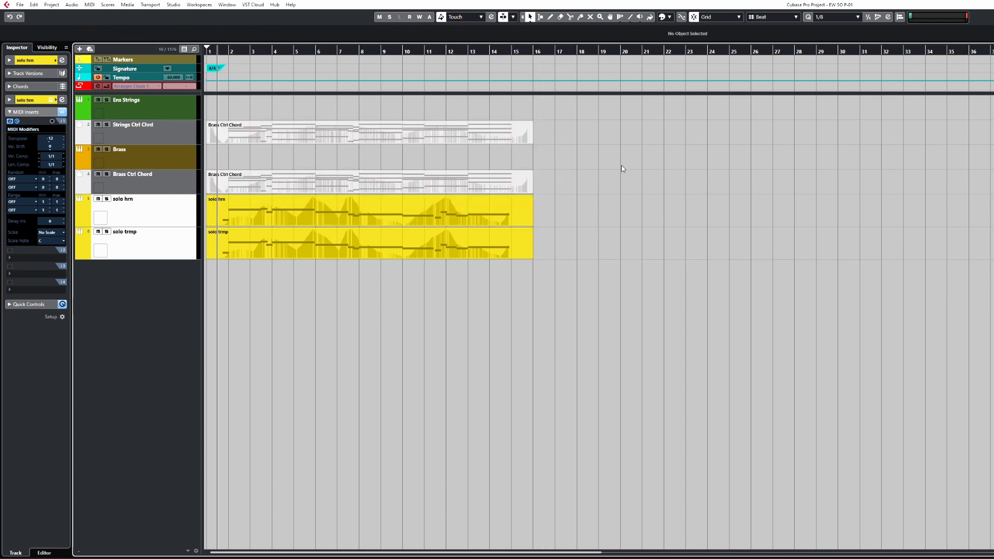